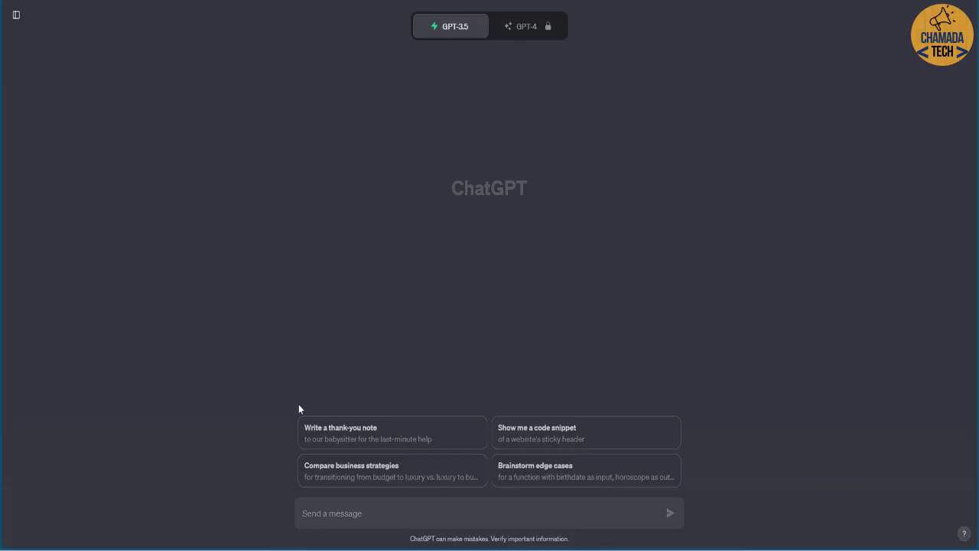
Ask ChatGPT the pasted question "O que é a inteligência artificial".
right_click(323, 515)
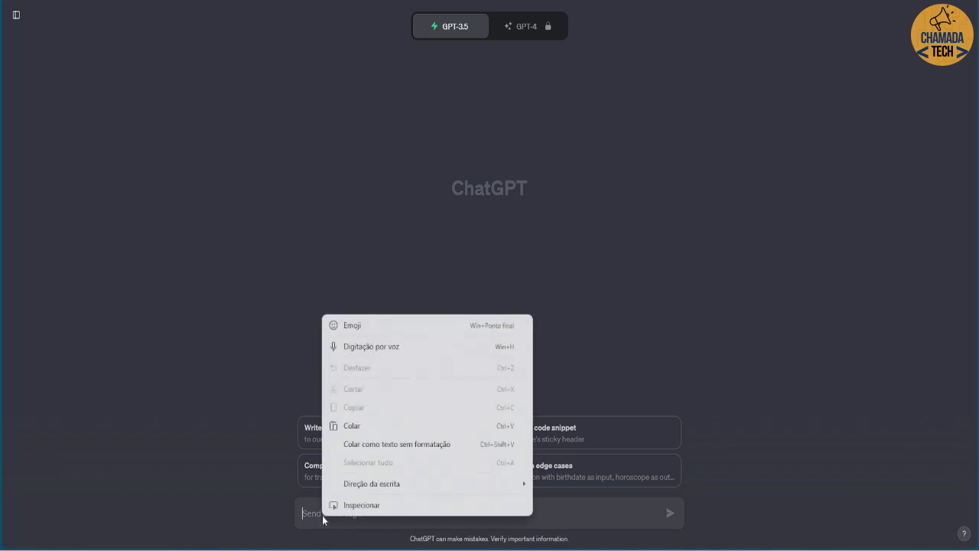
click(353, 426)
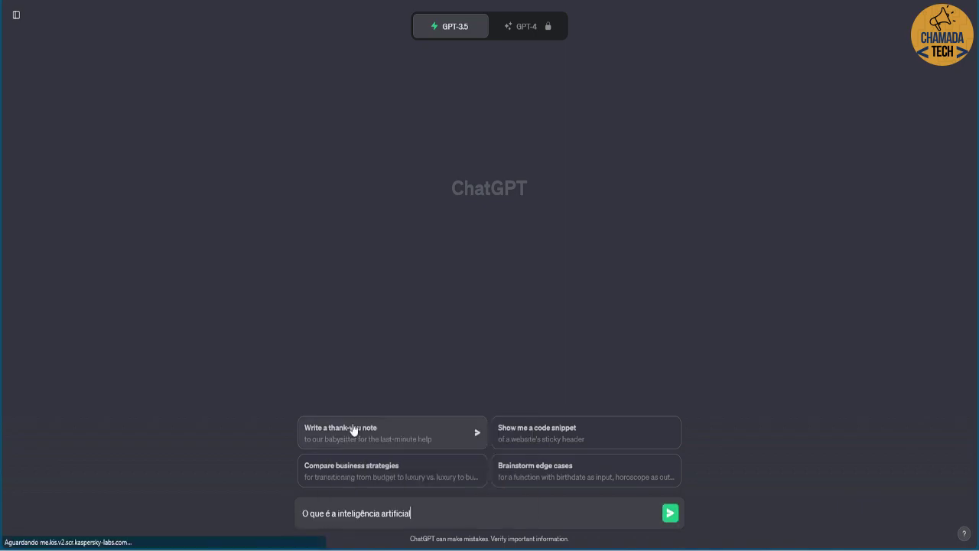
click(670, 515)
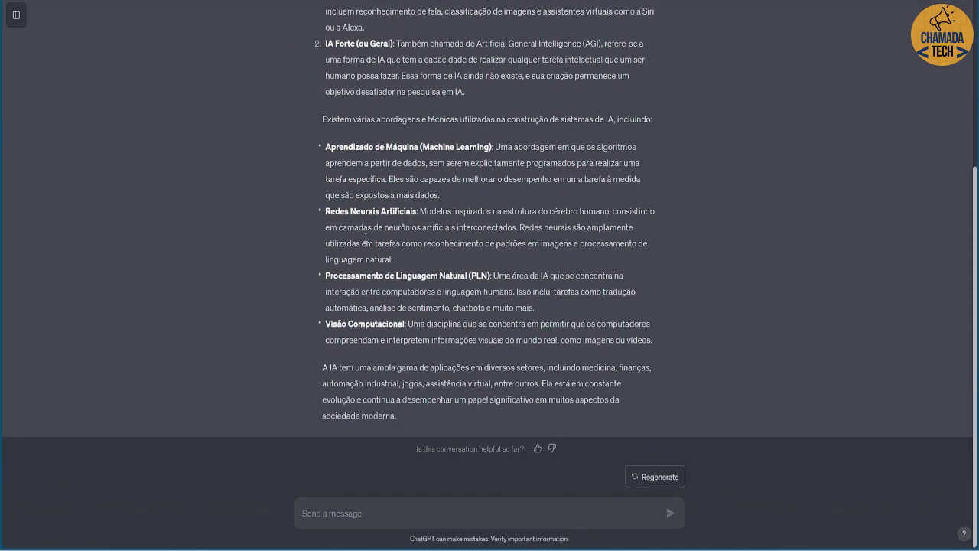
Copy the opening paragraph of the answer, the one defining Inteligência Artificial (IA).
scroll(761, 293, up, 4)
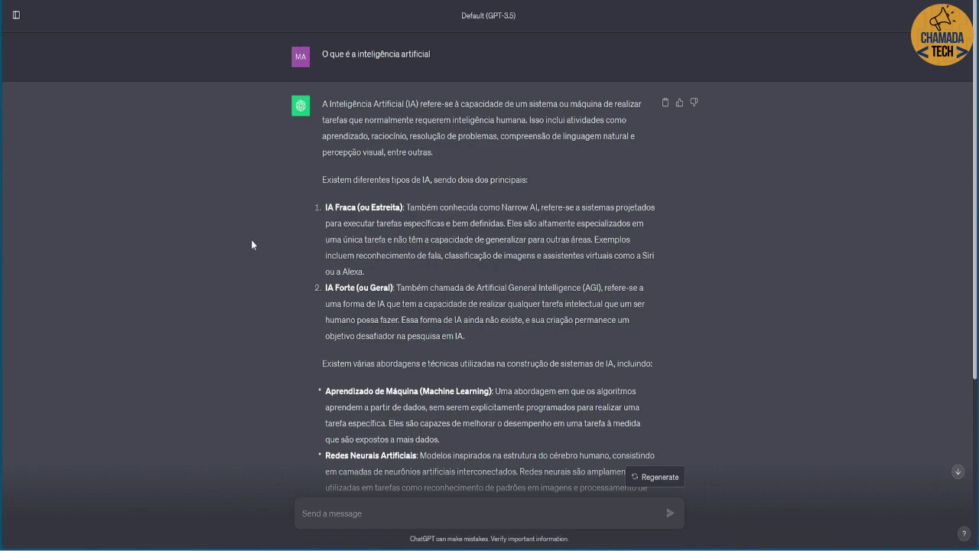
drag(325, 103, 438, 146)
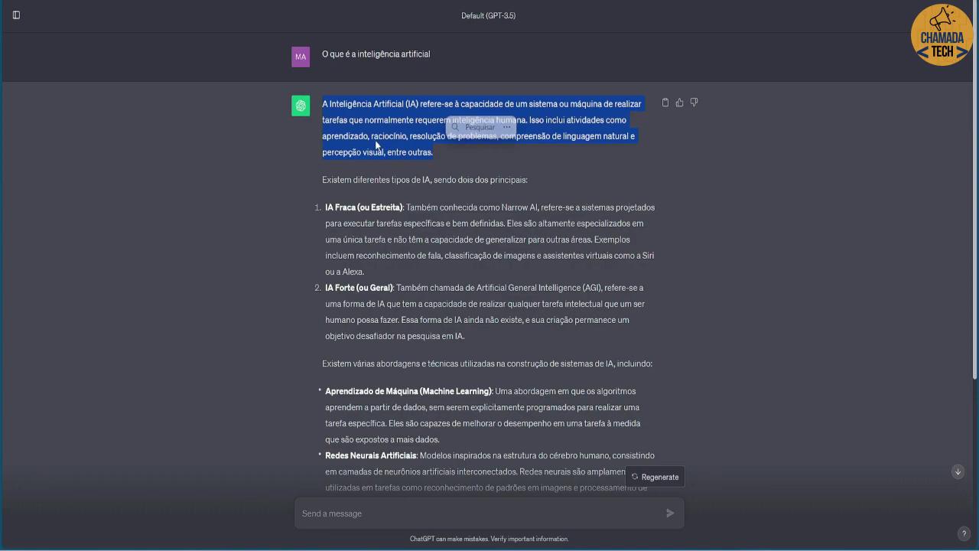
right_click(381, 128)
click(422, 147)
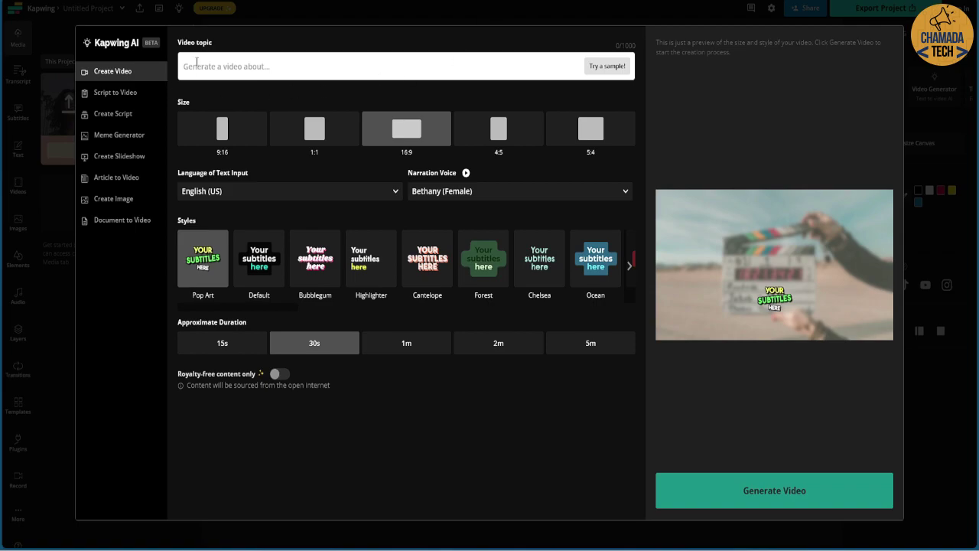
Switch to Kapwing AI's video creation form and paste the copied paragraph as the video topic.
right_click(197, 61)
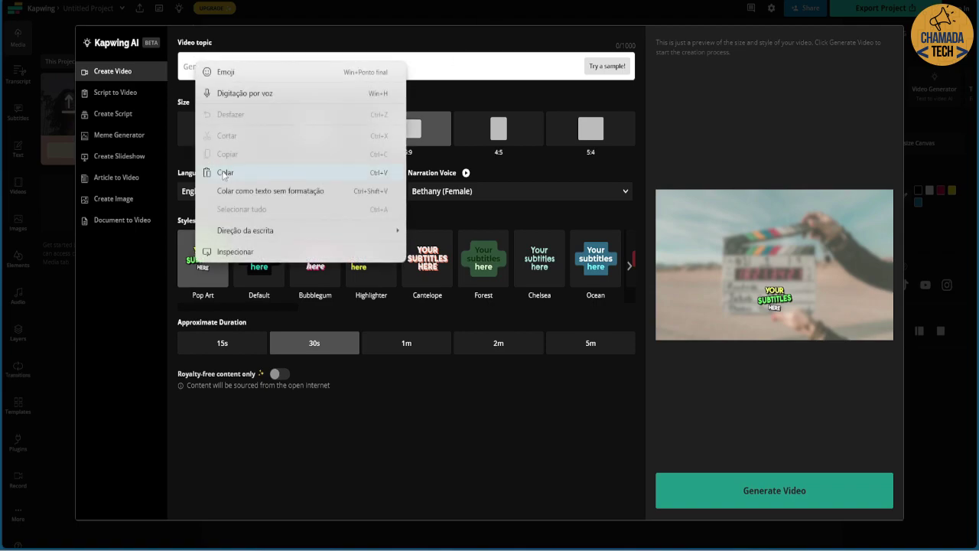
click(228, 171)
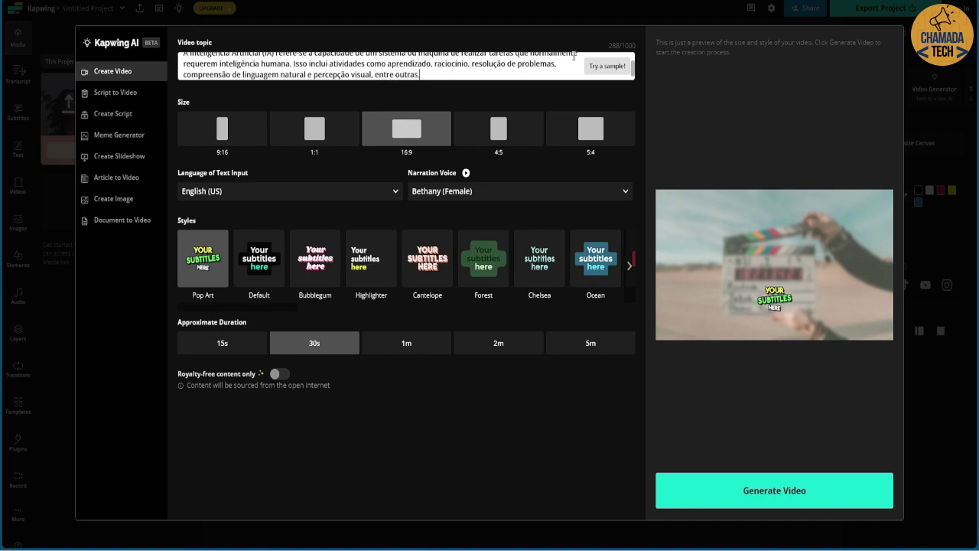
drag(612, 44, 638, 49)
click(558, 39)
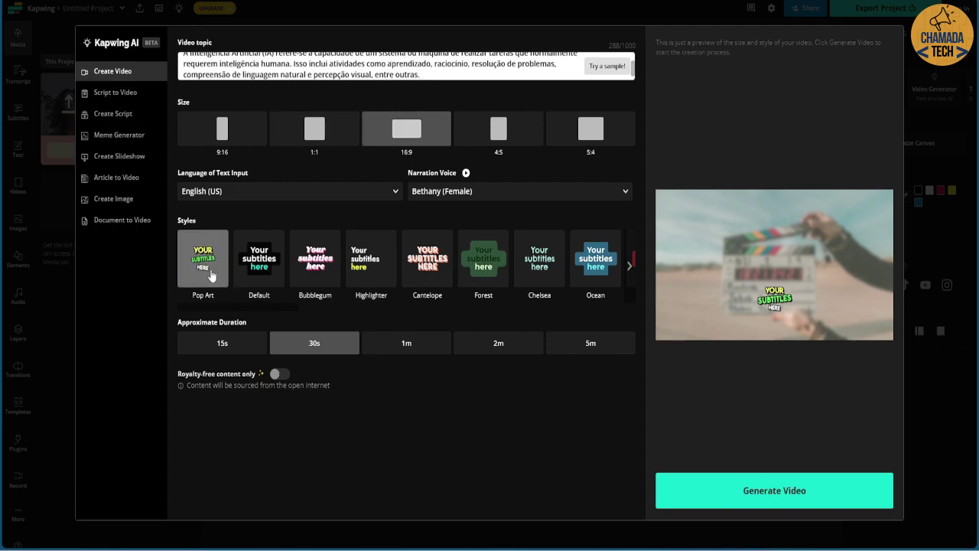
Choose the Highlighter subtitle style and generate the 16:9, 30-second video.
click(364, 264)
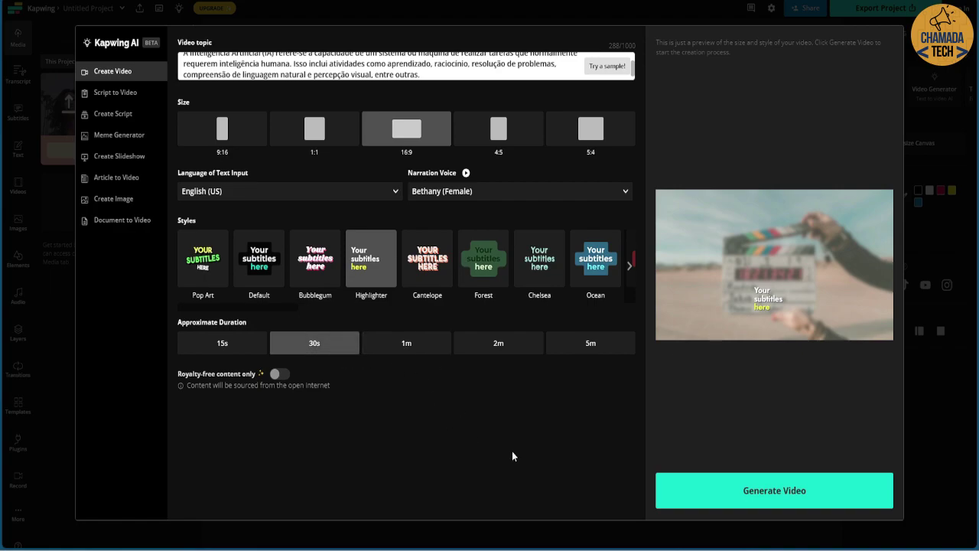
click(776, 494)
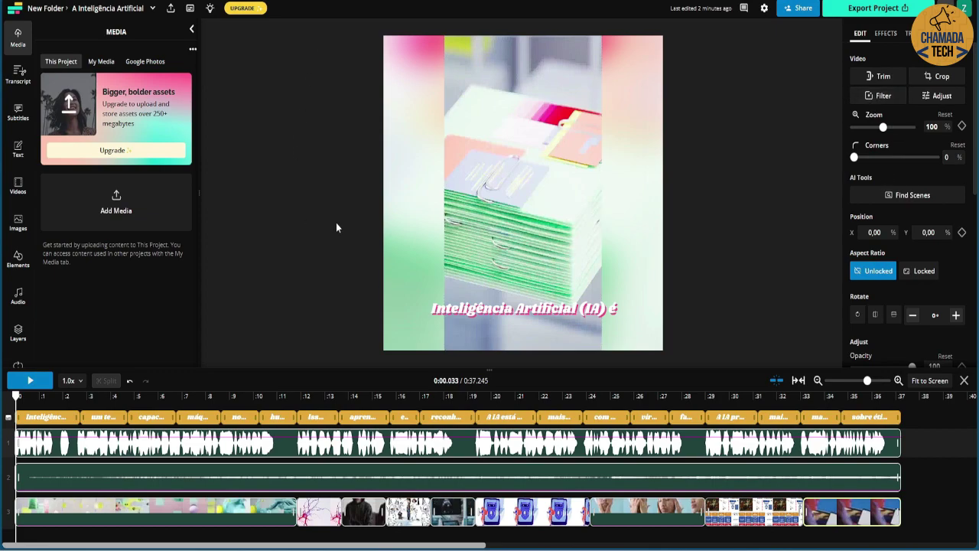
Look through the generated project's subtitles, text, videos, images, elements, audio and layers, returning to its media.
click(18, 118)
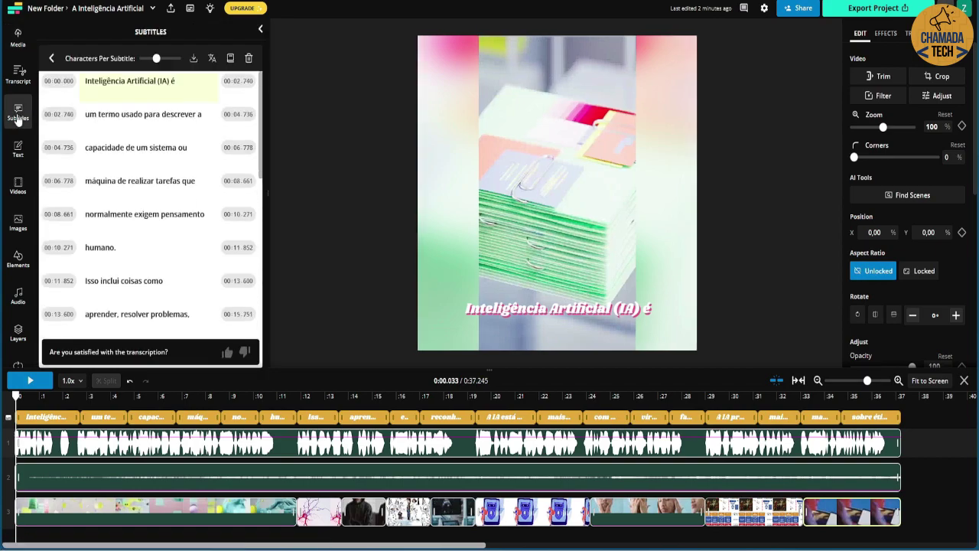
click(19, 149)
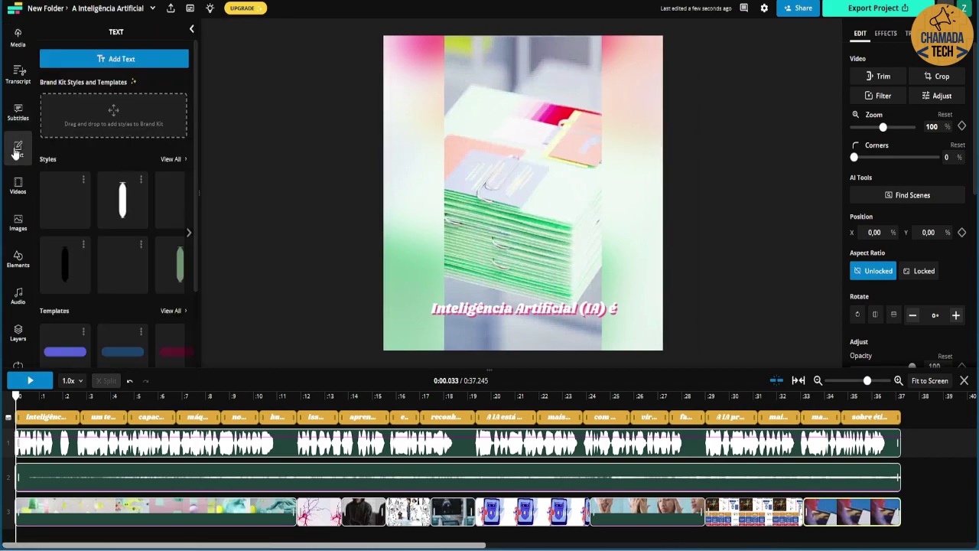
click(17, 190)
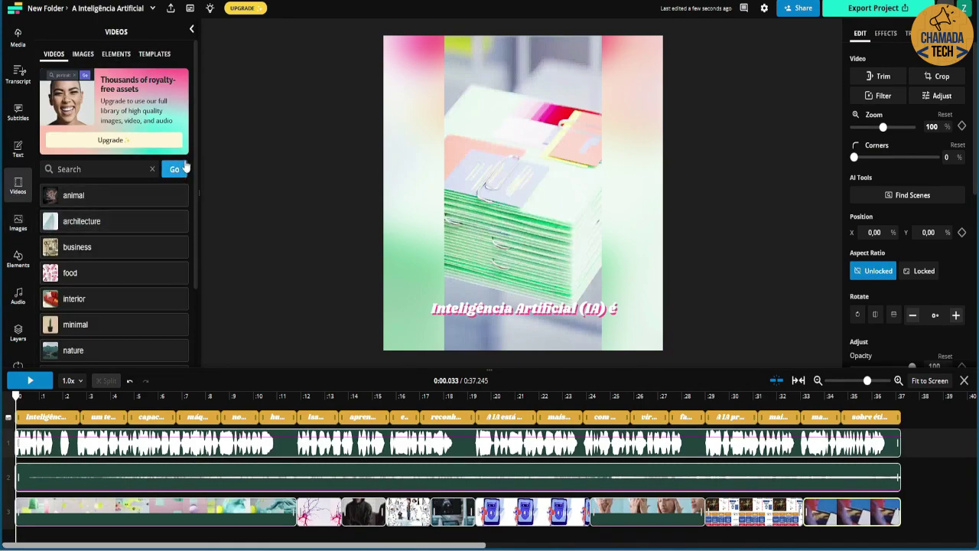
scroll(194, 206, down, 3)
scroll(195, 206, up, 3)
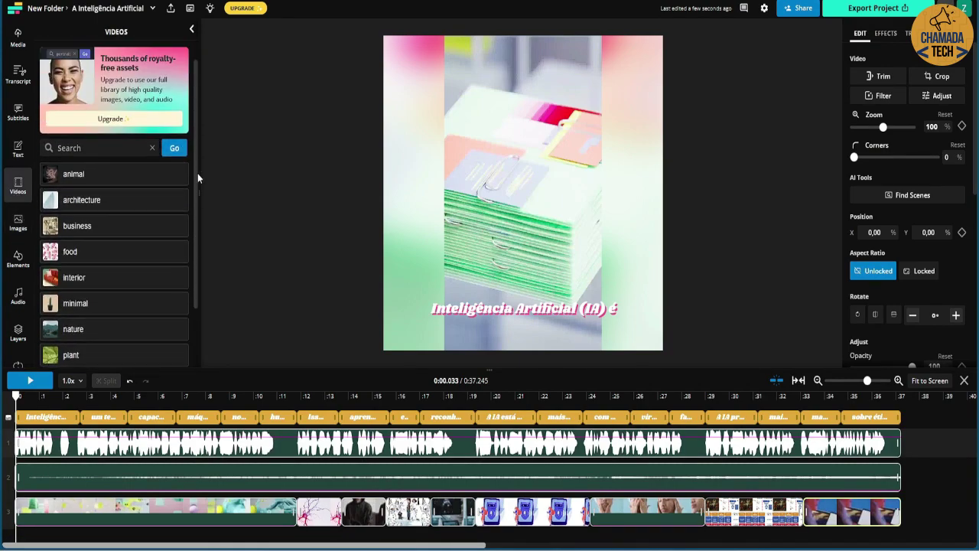
click(18, 224)
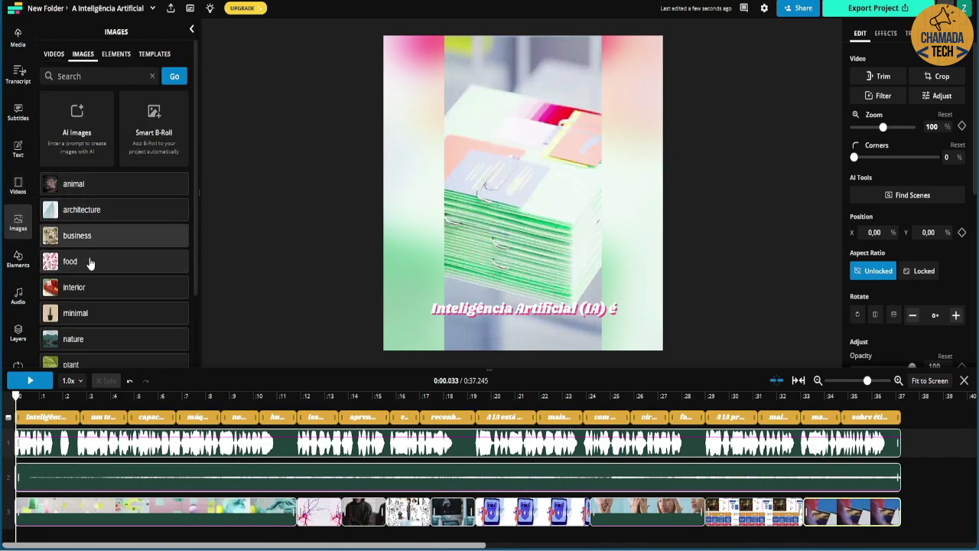
click(18, 260)
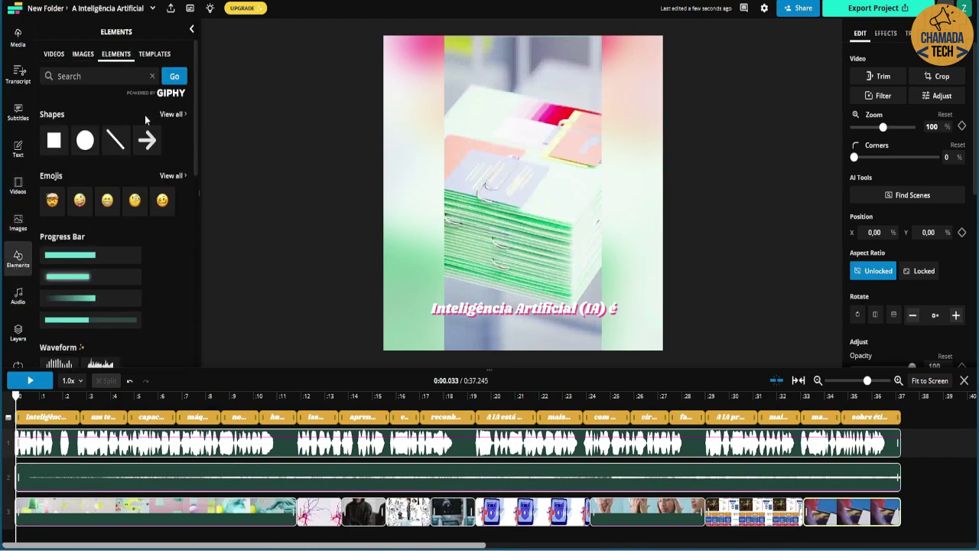
scroll(196, 84, down, 1)
drag(195, 84, 208, 67)
click(19, 299)
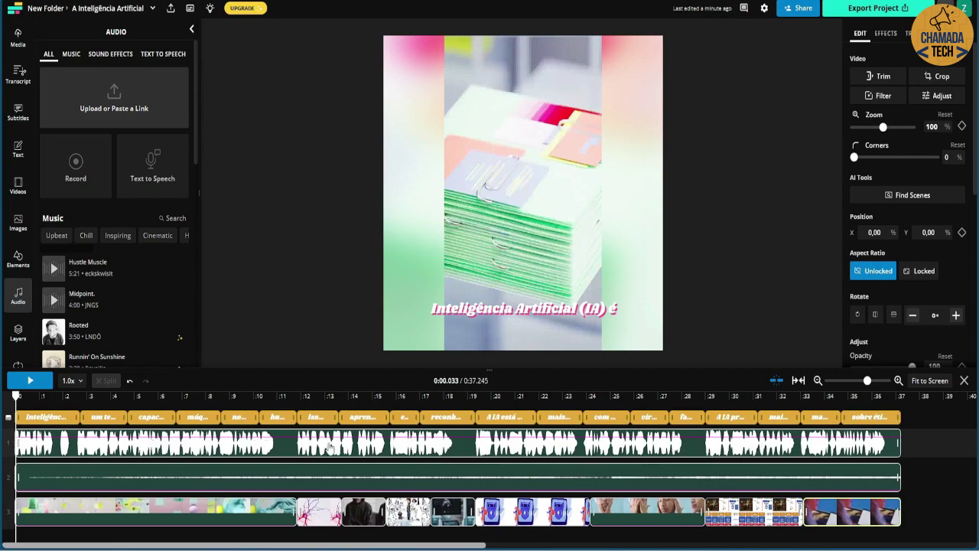
click(18, 337)
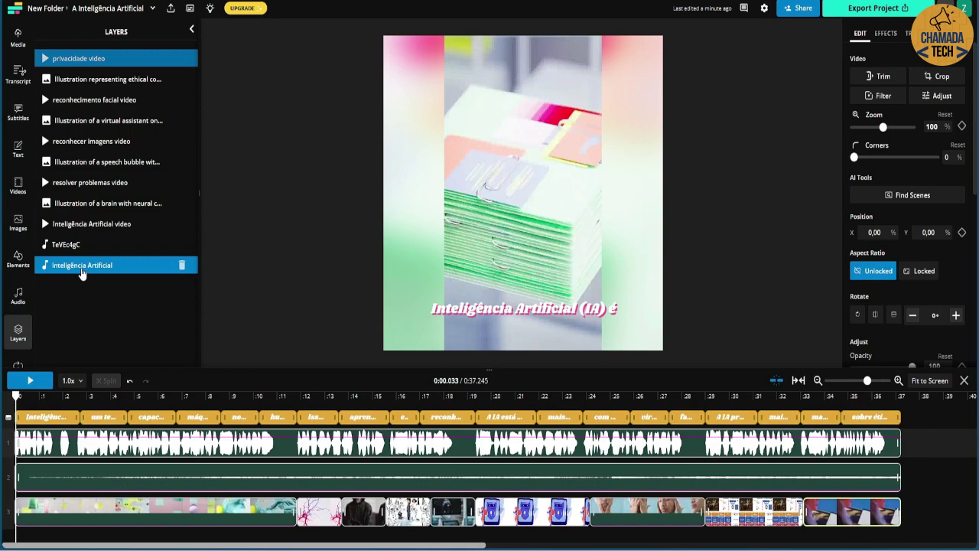
click(17, 37)
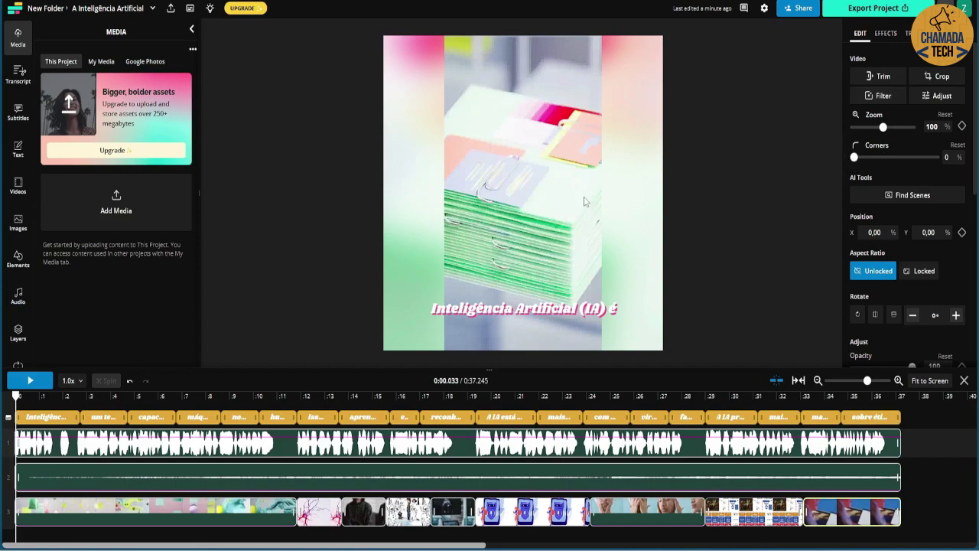
Select the opening video clip on the canvas and set its zoom to 73%.
click(640, 197)
mouse_move(884, 127)
mouse_down()
mouse_move(899, 134)
mouse_move(876, 131)
mouse_up()
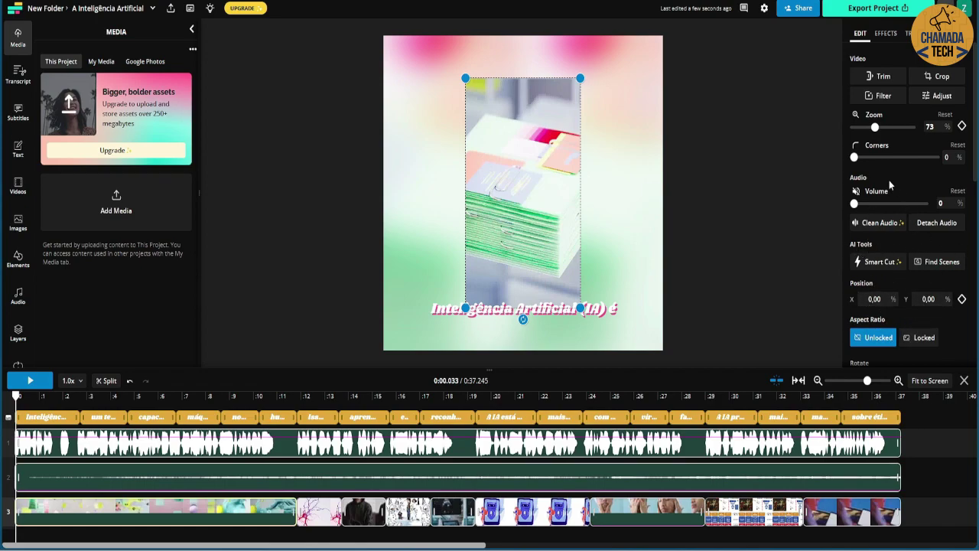
Review the opening clip's effect and transition options, and play a preview of the video.
click(886, 34)
click(910, 35)
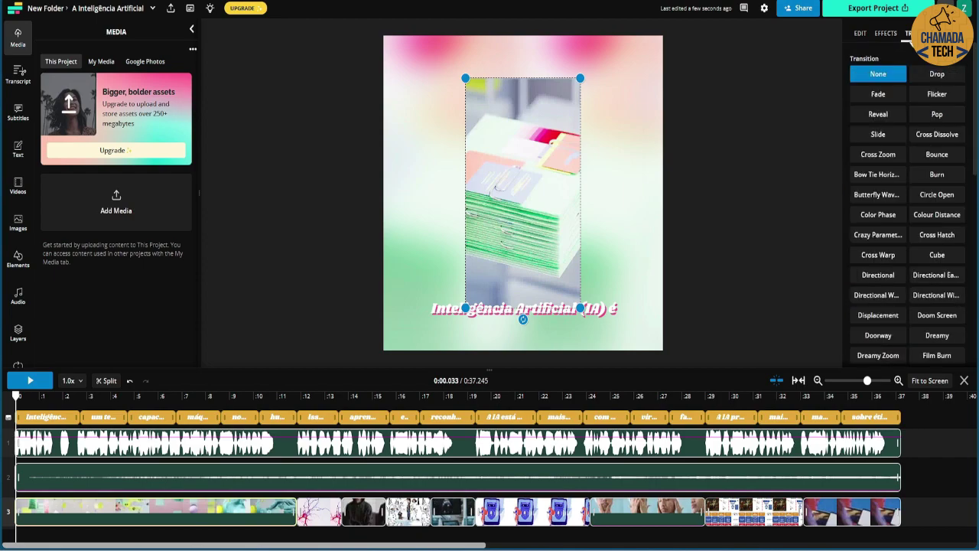
mouse_move(975, 52)
mouse_down()
mouse_move(976, 244)
mouse_move(977, 52)
mouse_up()
click(33, 387)
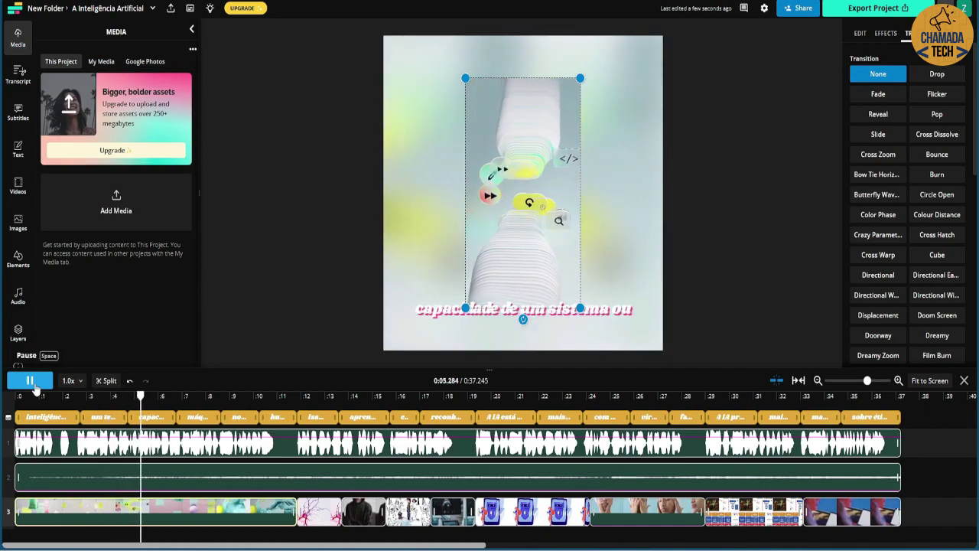
click(36, 389)
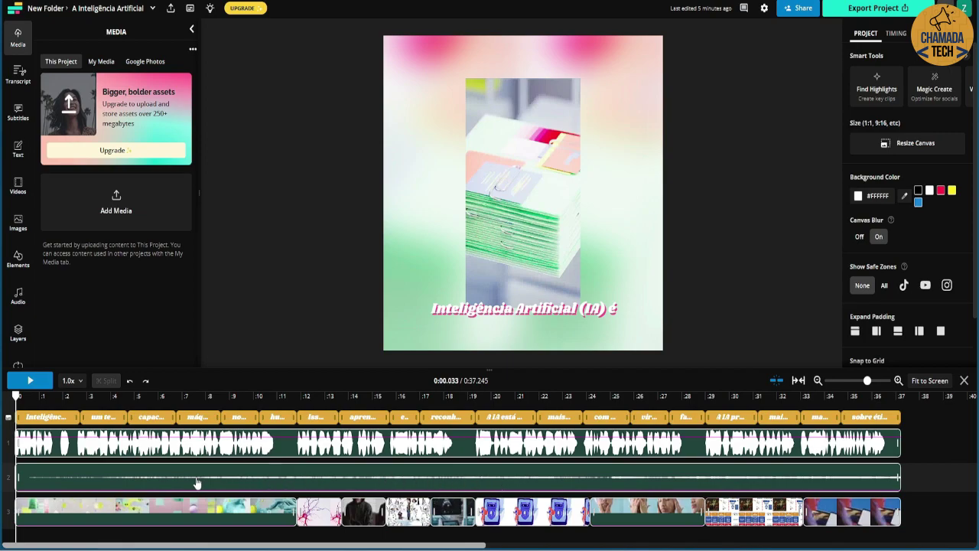
Delete the background music track beneath the narration, and undo the deletion.
click(224, 482)
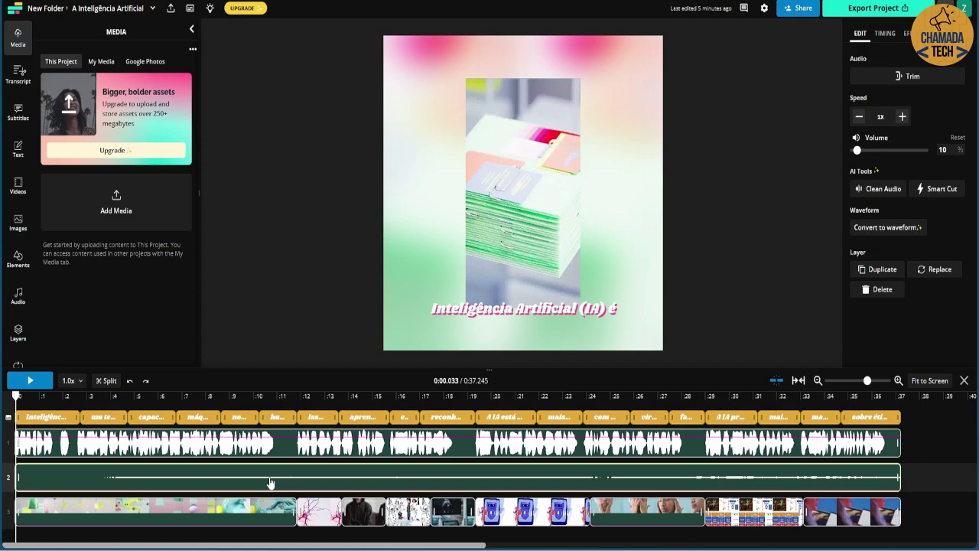
key(Delete)
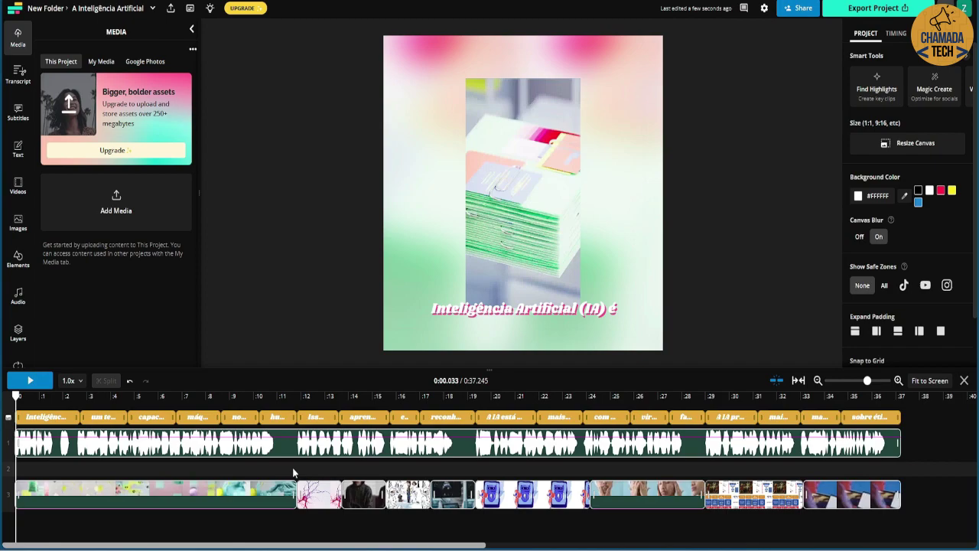
key(ctrl+z)
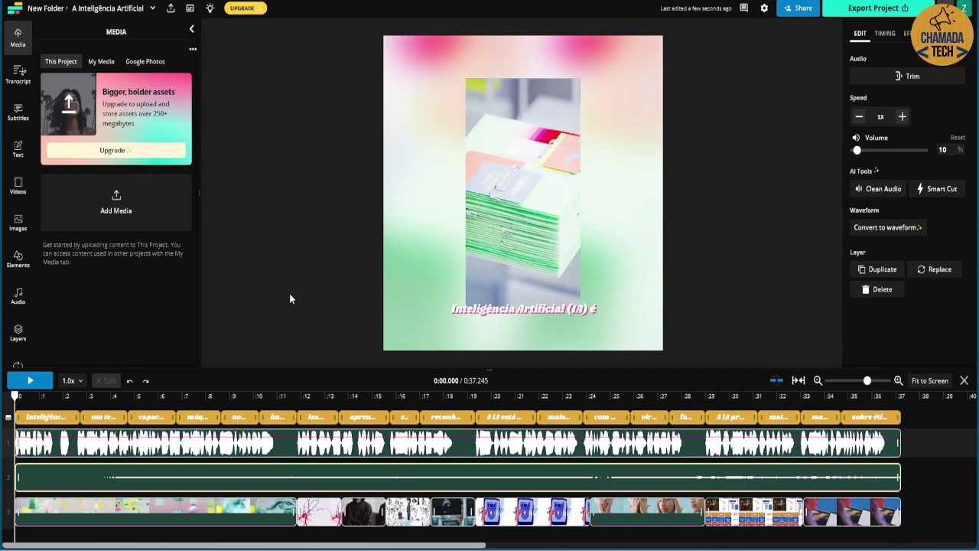
Browse the text-to-speech input languages offered for the narration track, down to Portuguese, without changing the language.
click(222, 446)
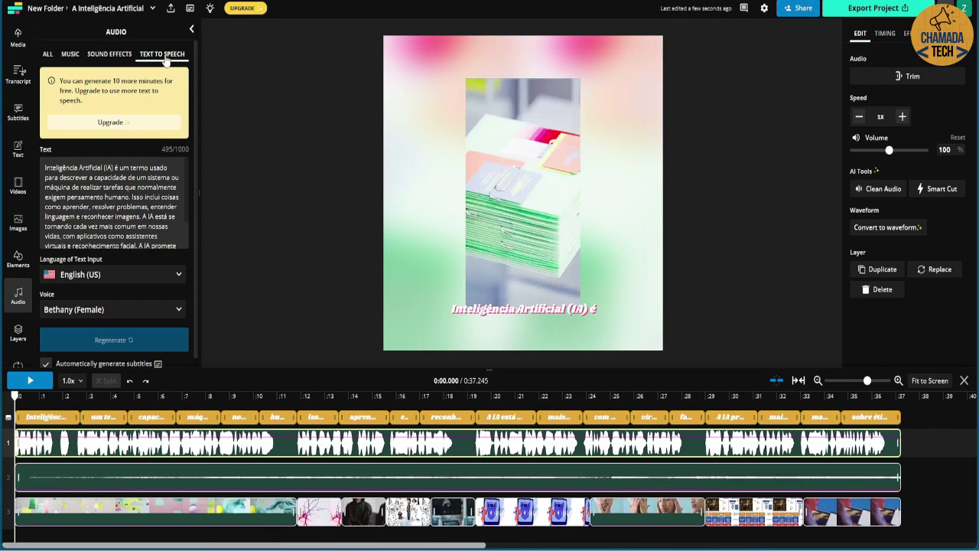
click(178, 276)
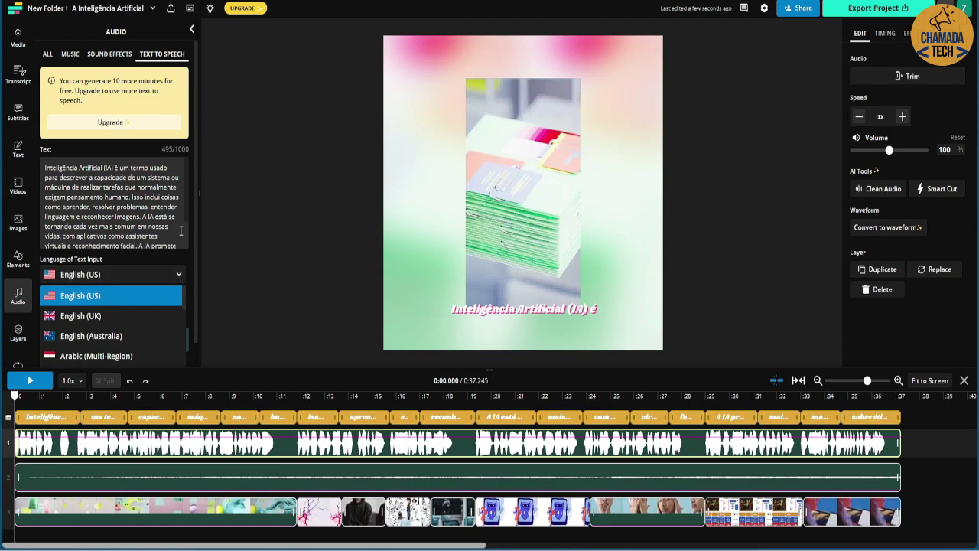
scroll(136, 318, down, 3)
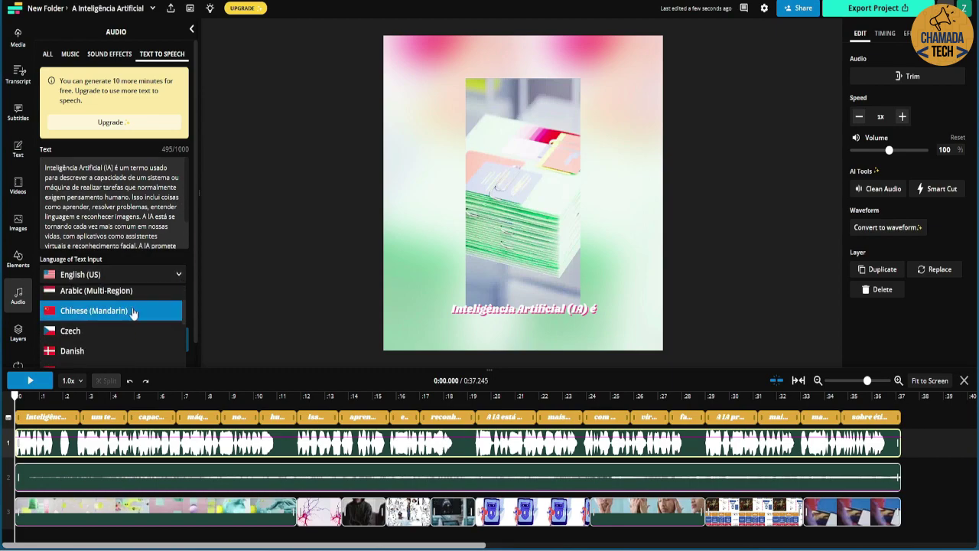
scroll(133, 314, down, 5)
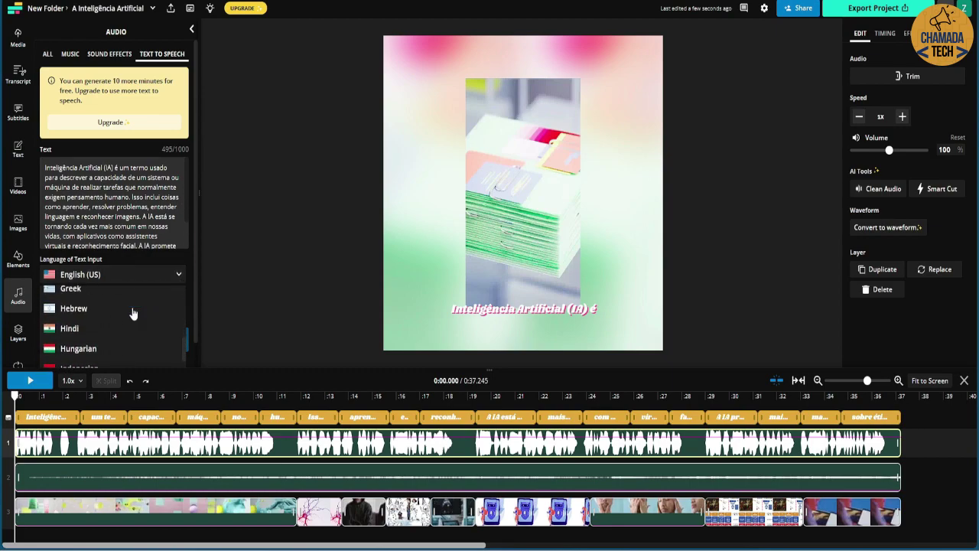
scroll(134, 313, down, 6)
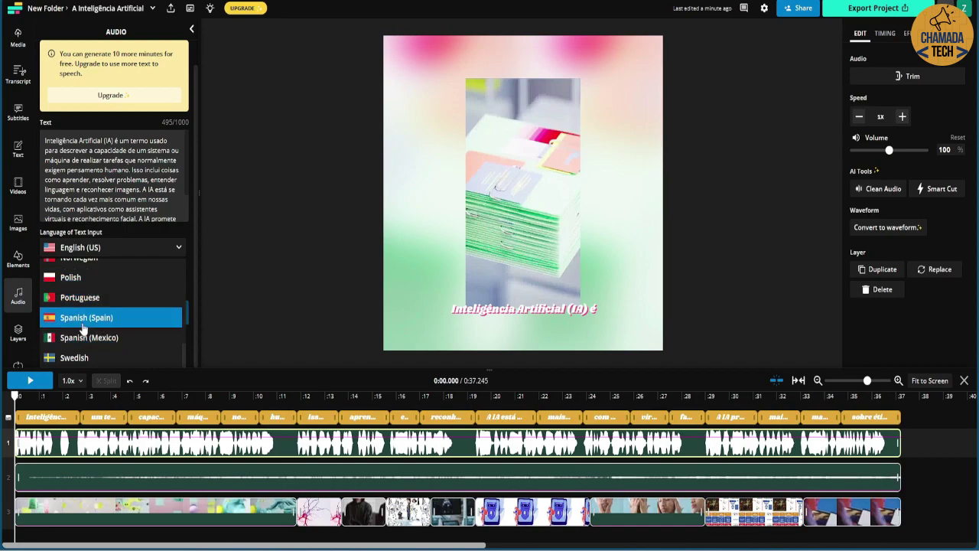
click(234, 263)
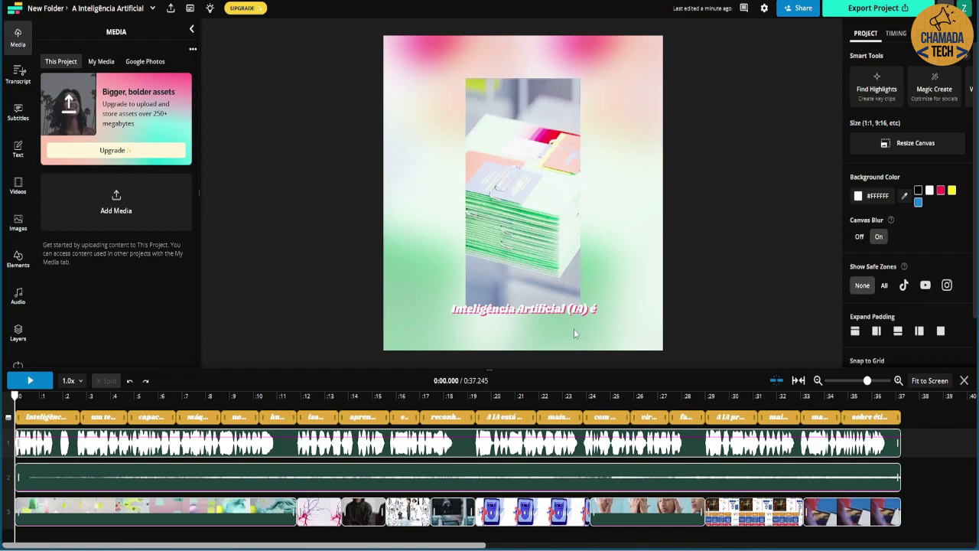
Select the narration track and play about the first two seconds of the video.
click(184, 444)
click(32, 382)
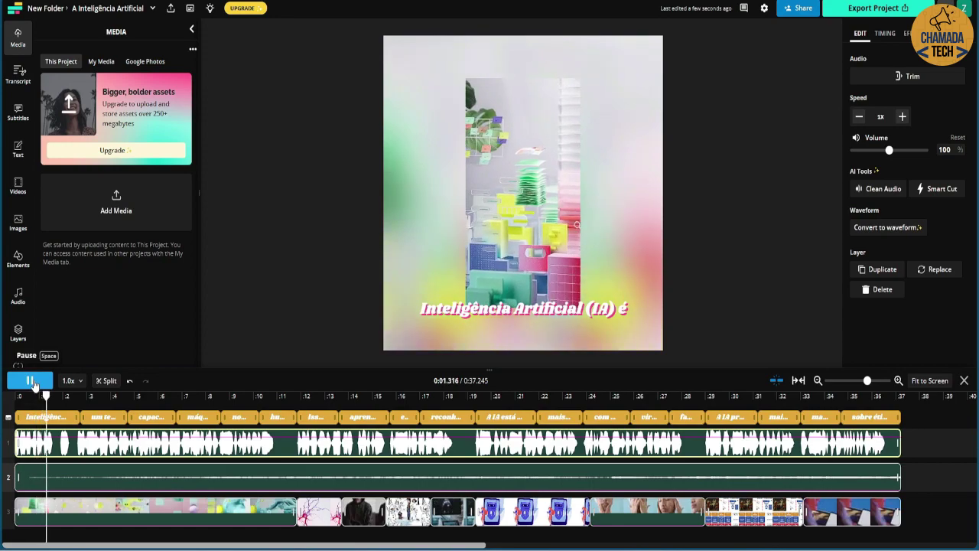
click(33, 382)
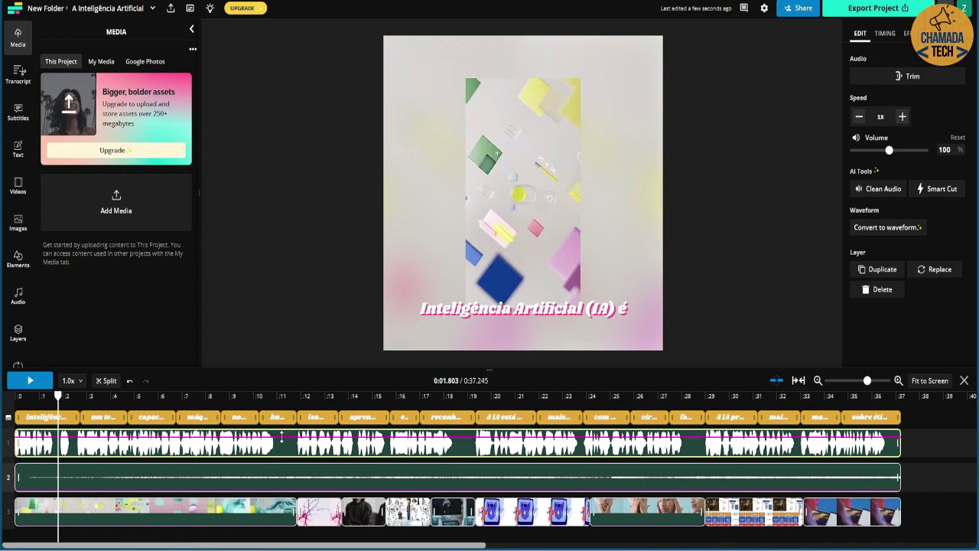
Try adjusting the volume levels of the narration and background music tracks on the timeline, with the music at 10%.
mouse_move(281, 436)
mouse_down()
mouse_move(281, 456)
mouse_move(280, 433)
mouse_up()
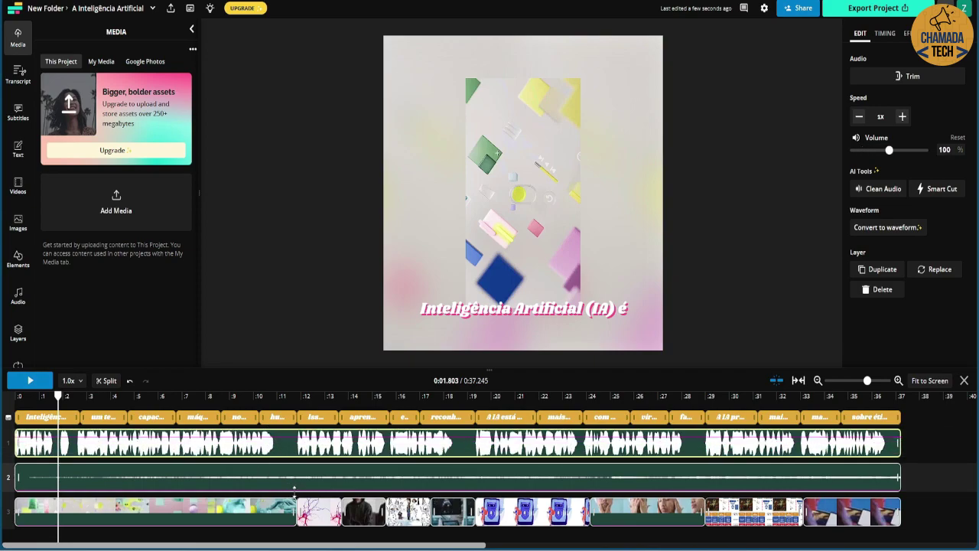
mouse_move(293, 486)
mouse_down()
mouse_move(293, 468)
mouse_move(294, 482)
mouse_up()
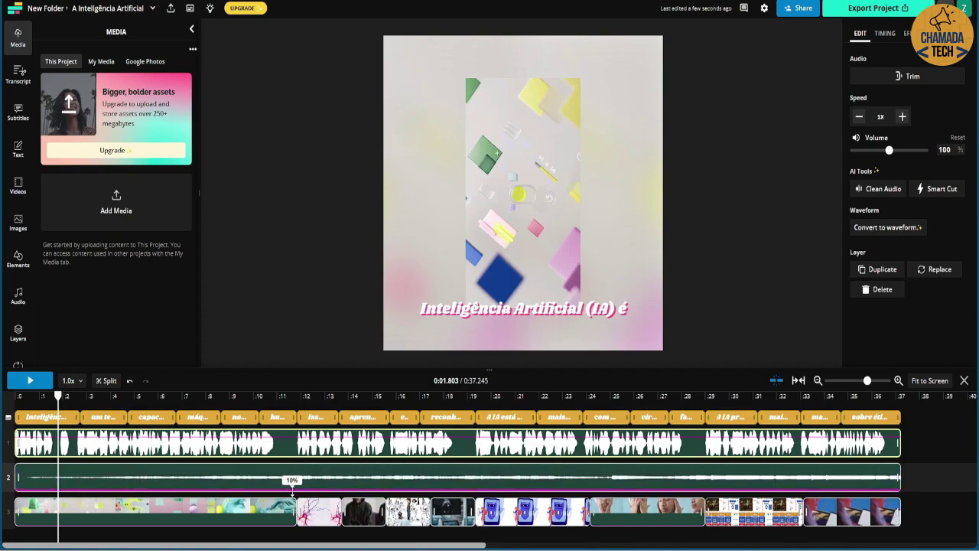
click(309, 307)
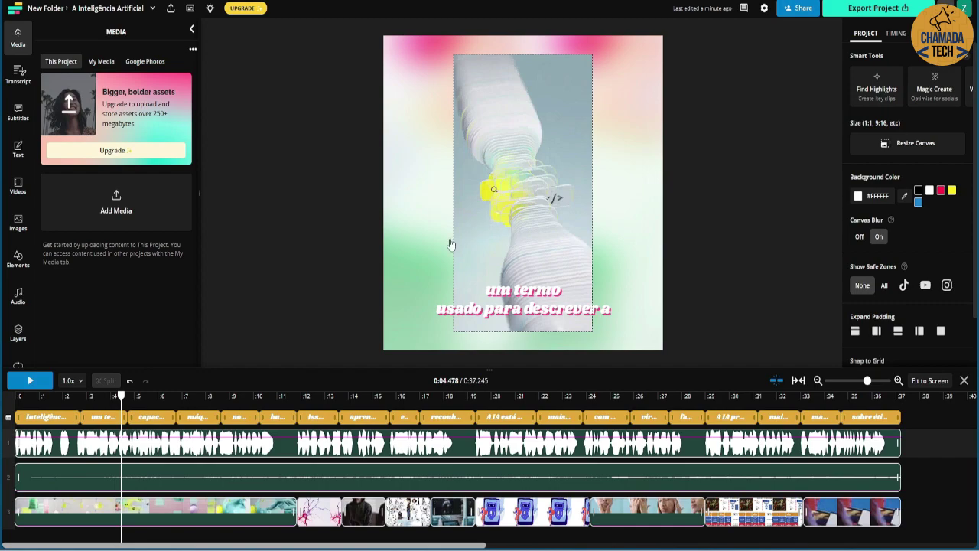
Review the upload options for replacing the opening video clip without replacing it, and move the playhead back toward the video's beginning.
click(147, 516)
right_click(147, 515)
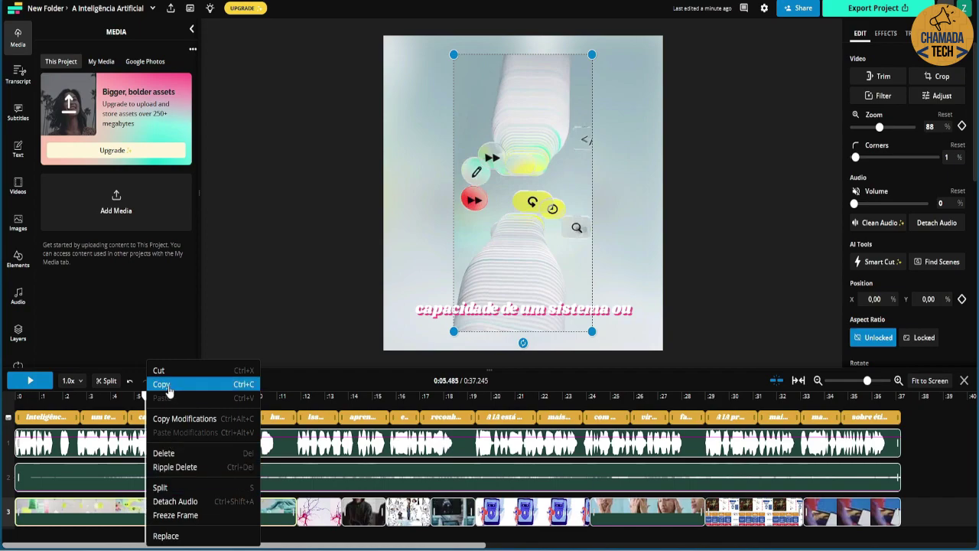
click(167, 539)
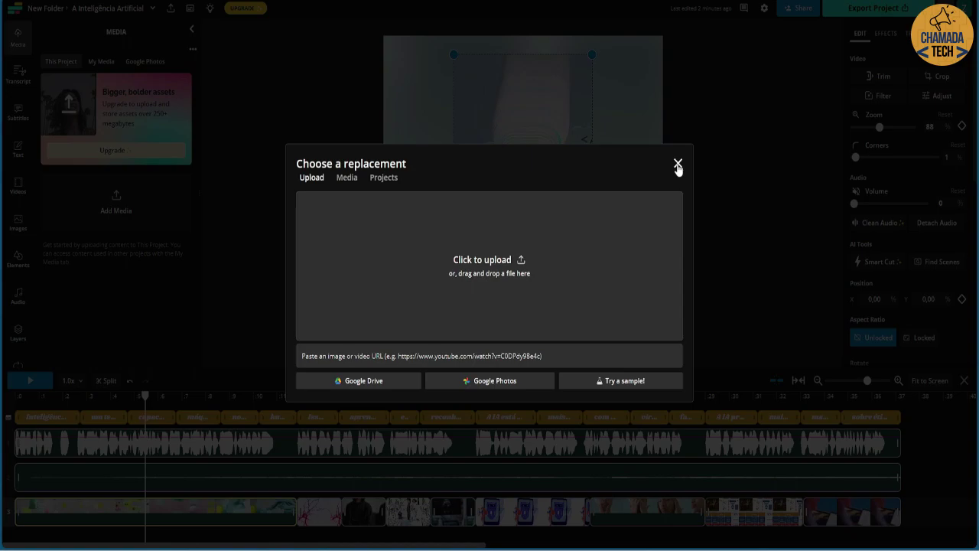
click(678, 165)
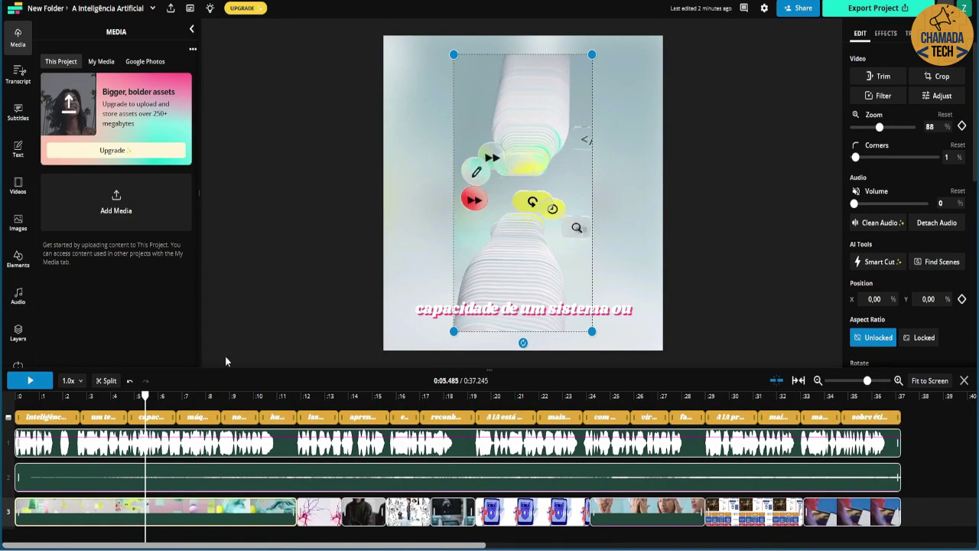
drag(144, 396, 14, 396)
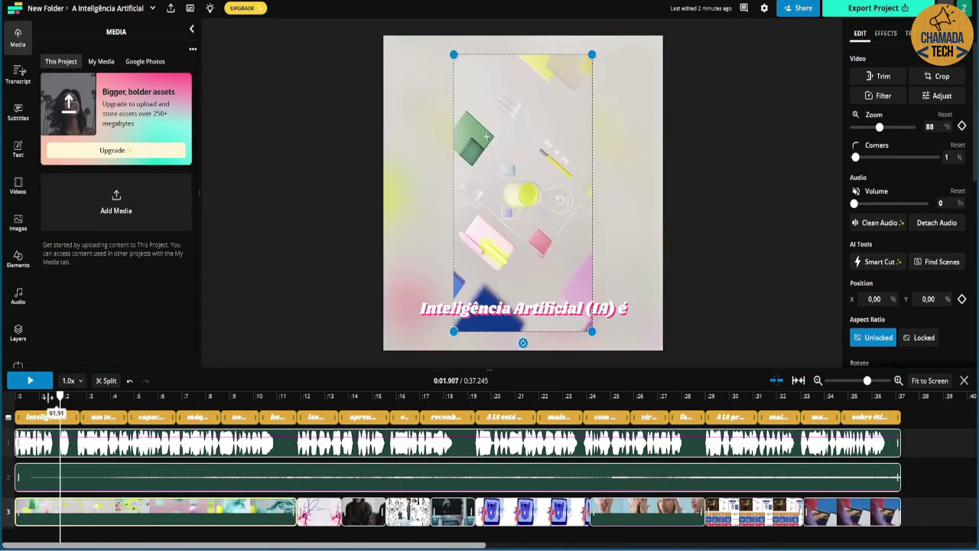